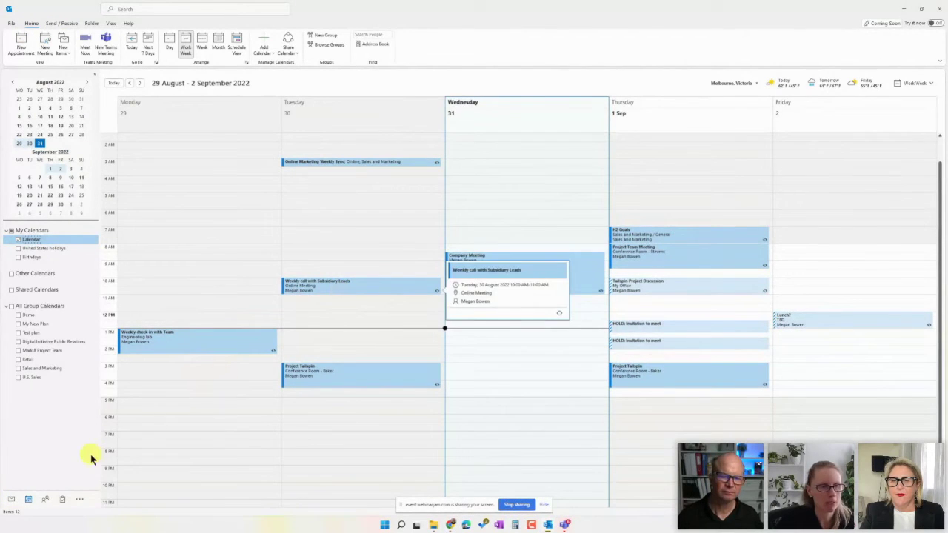
Drag the Cake day email from the inbox onto the Calendar to make an appointment with the email attached
click(10, 500)
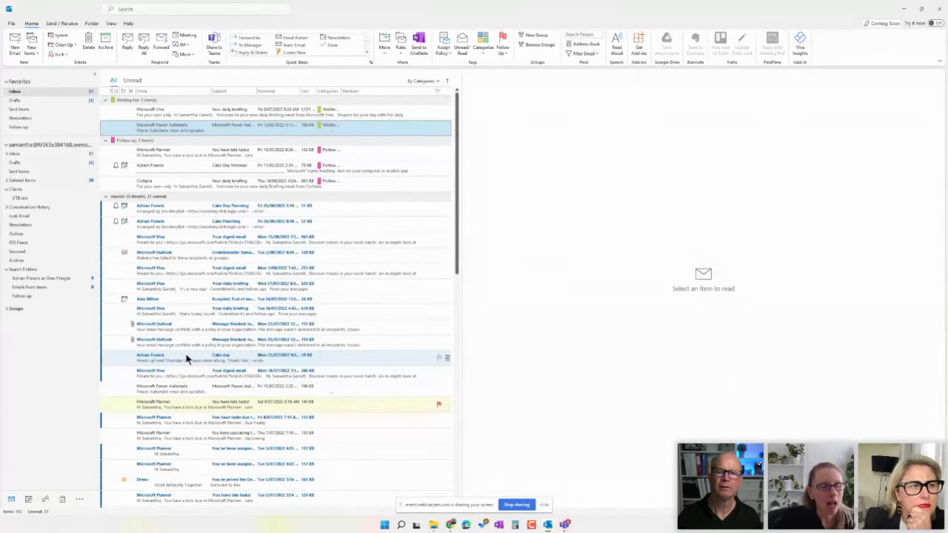
mouse_move(186, 359)
mouse_down()
mouse_move(83, 422)
mouse_move(28, 500)
mouse_up()
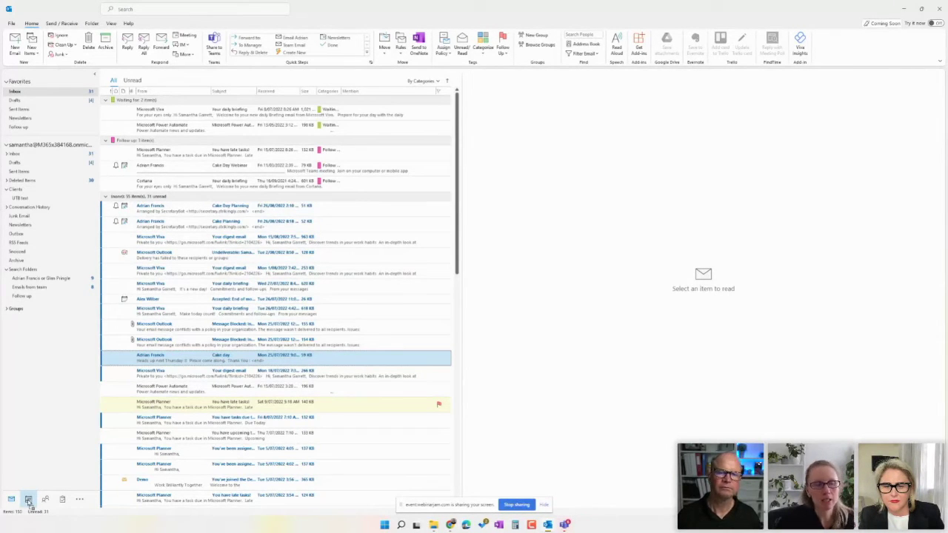
drag(28, 502, 28, 503)
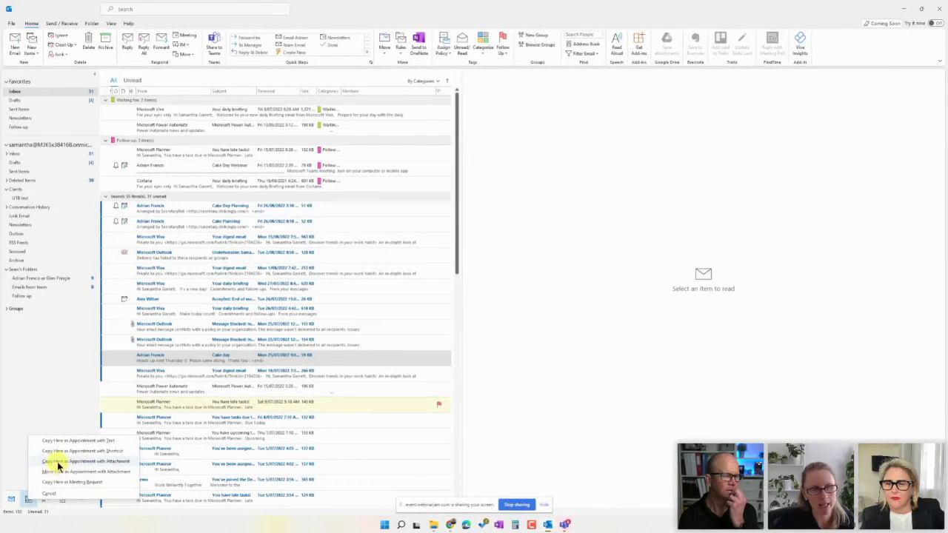
click(82, 460)
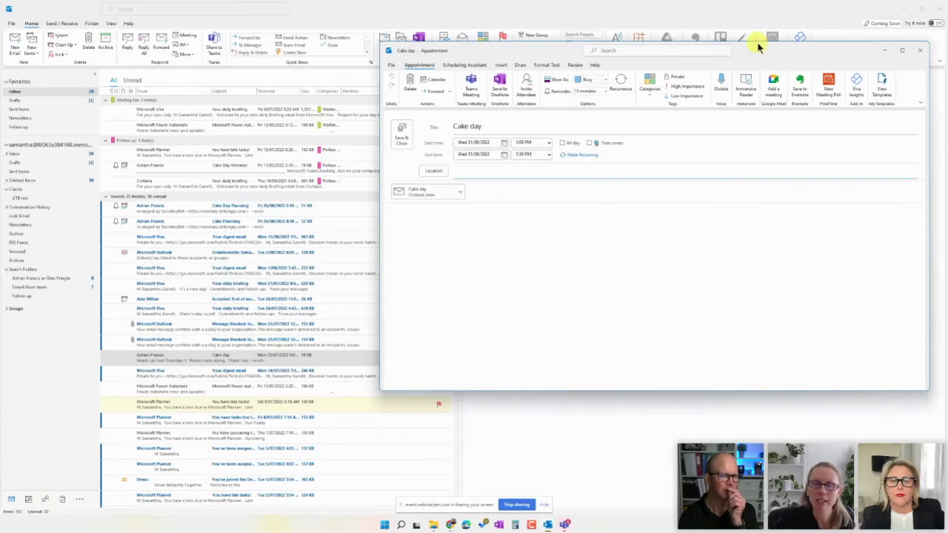
Save and close the Cake day appointment for Wednesday 31 August at 1:00 PM
drag(758, 46, 689, 65)
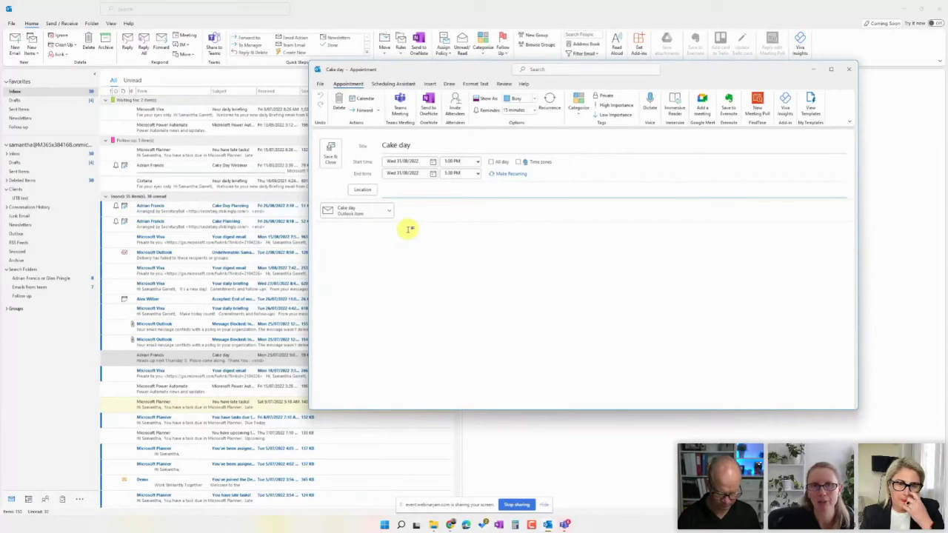
click(331, 154)
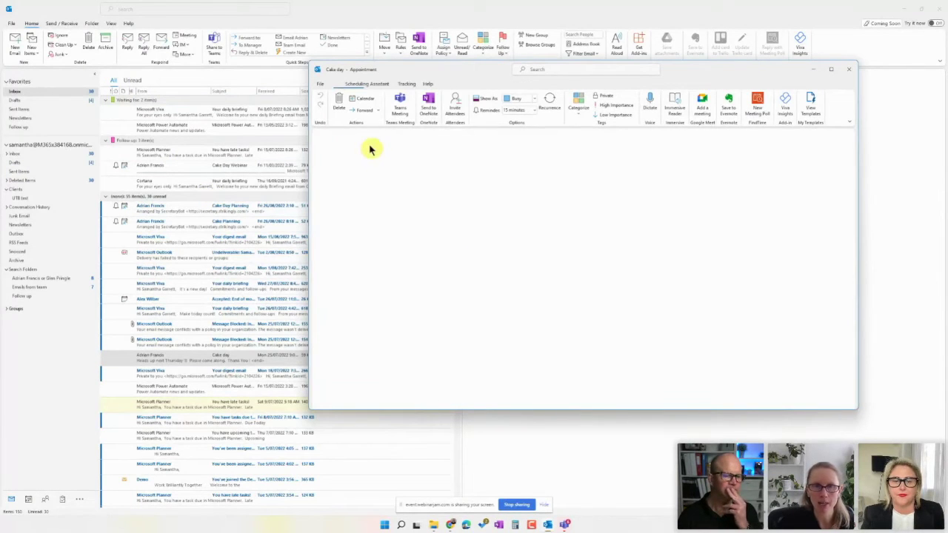
Back in the calendar, dismiss the reminder and reopen the Wednesday 31 August Cake day appointment
click(30, 496)
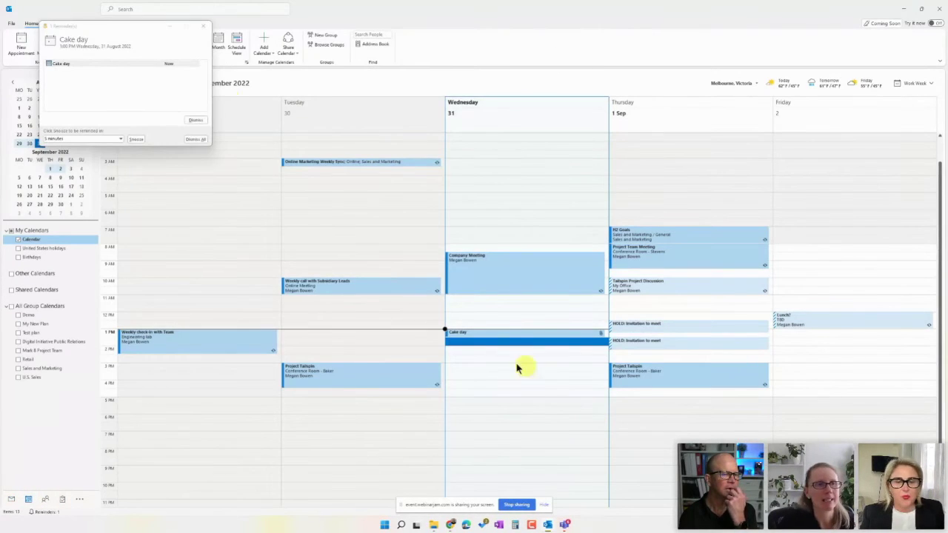
click(195, 121)
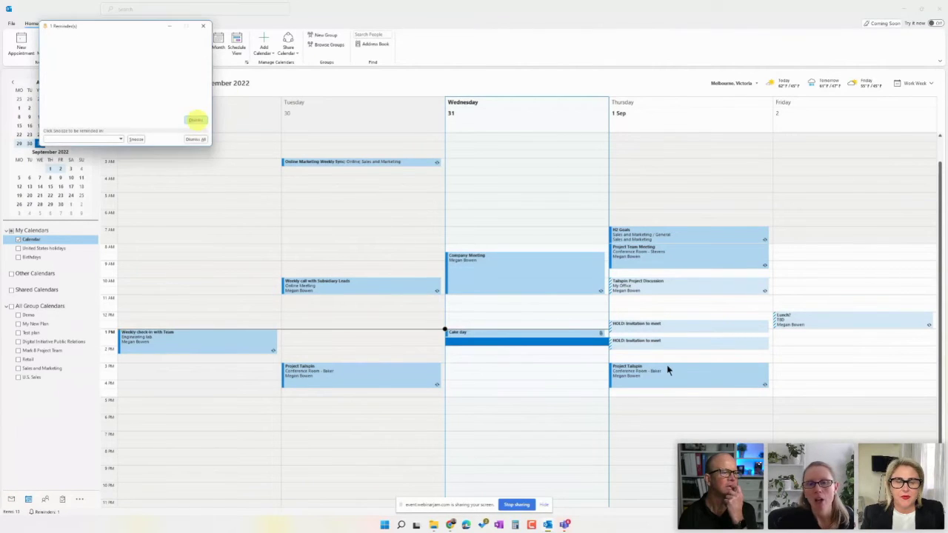
double_click(509, 328)
mouse_move(544, 333)
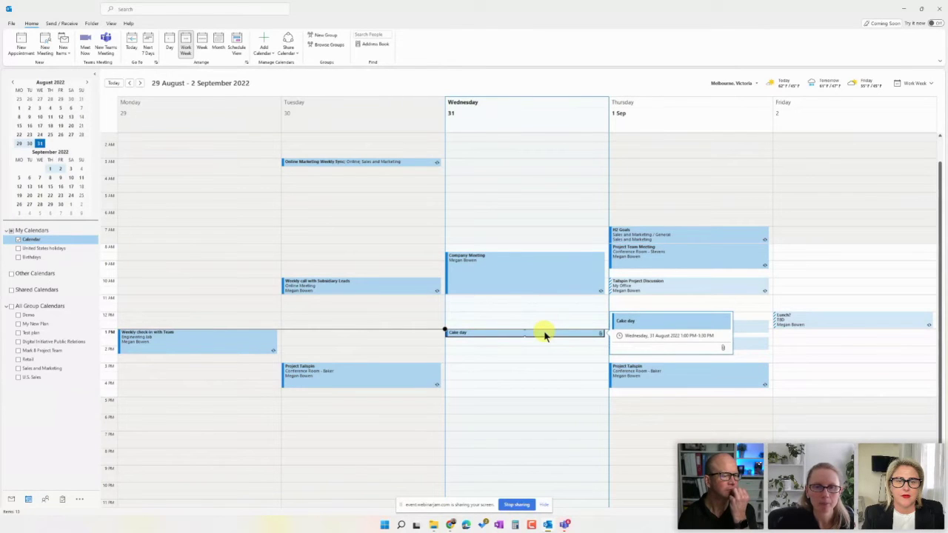
double_click(545, 333)
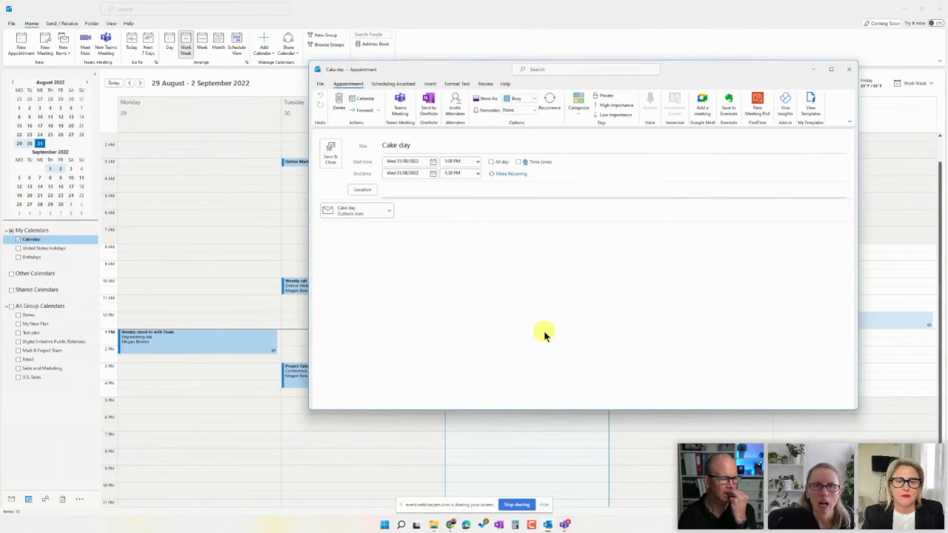
click(431, 84)
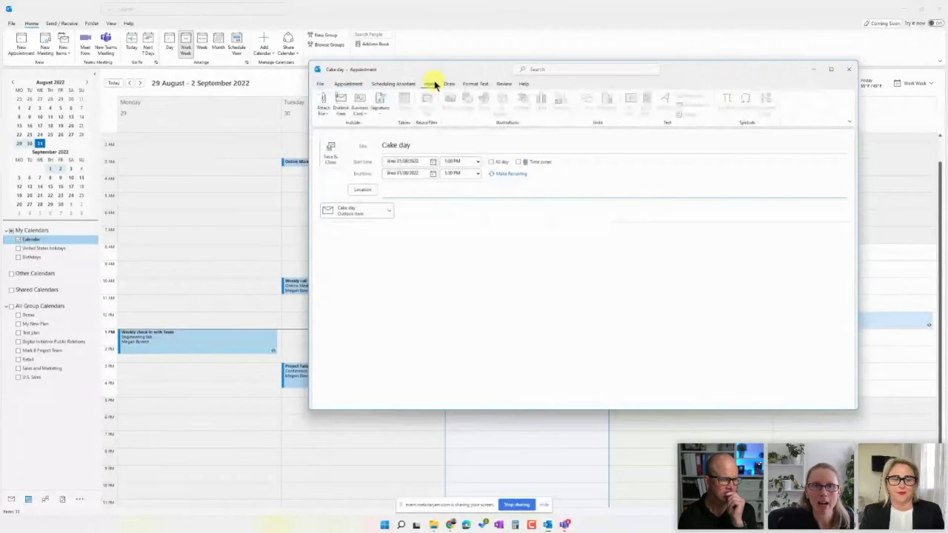
Attach both 'Your digest email' messages to the appointment as Outlook item attachments
click(340, 112)
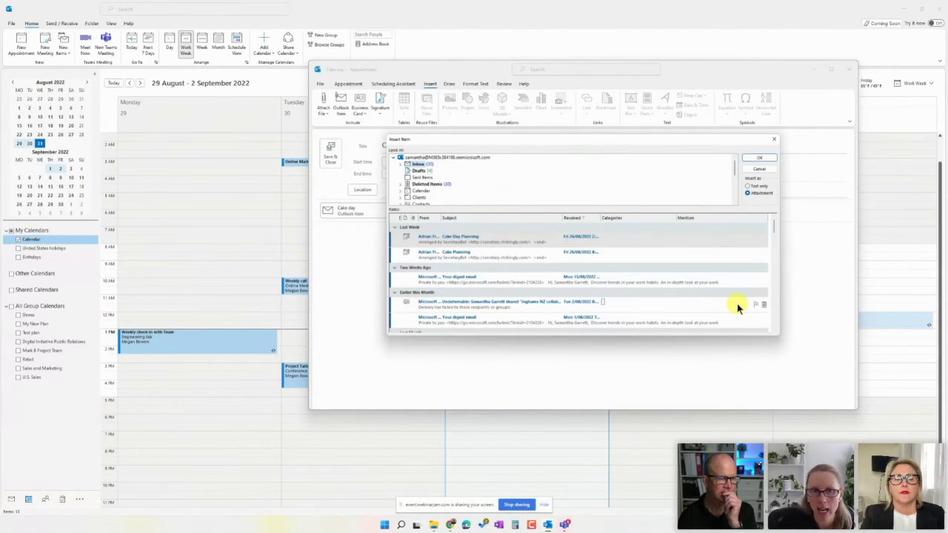
click(474, 280)
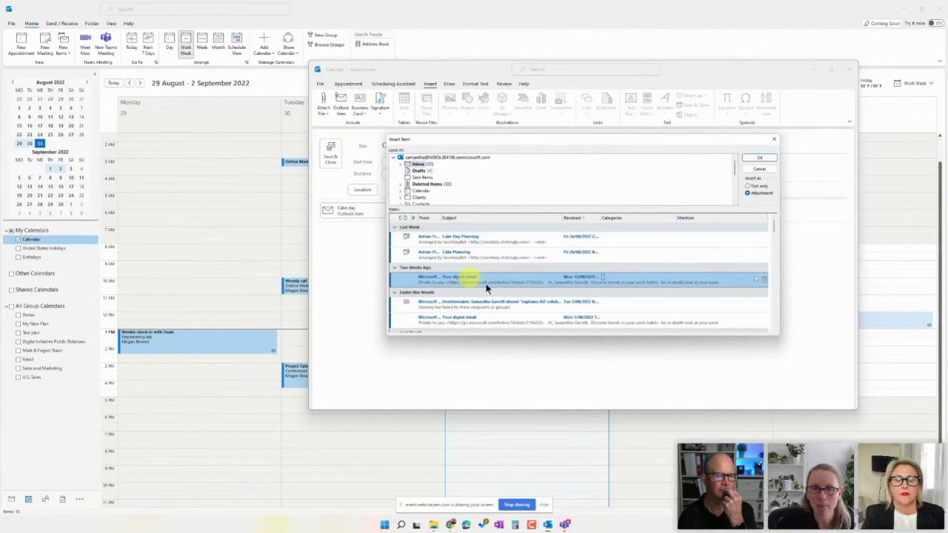
click(464, 320)
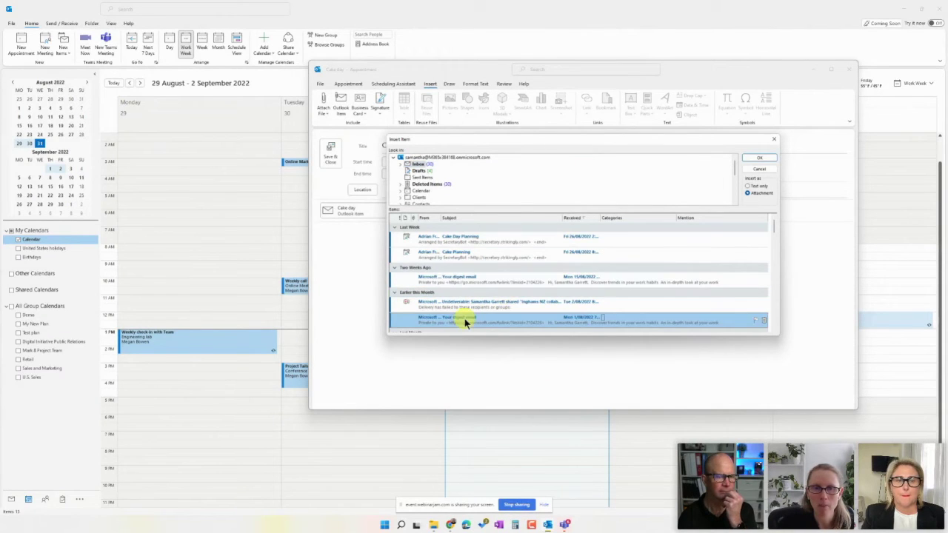
ctrl+click(476, 279)
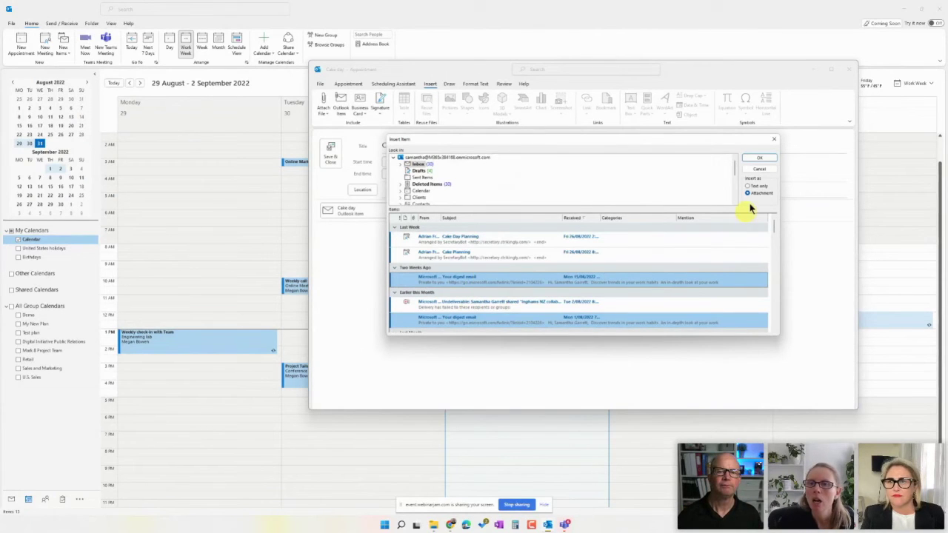
click(759, 158)
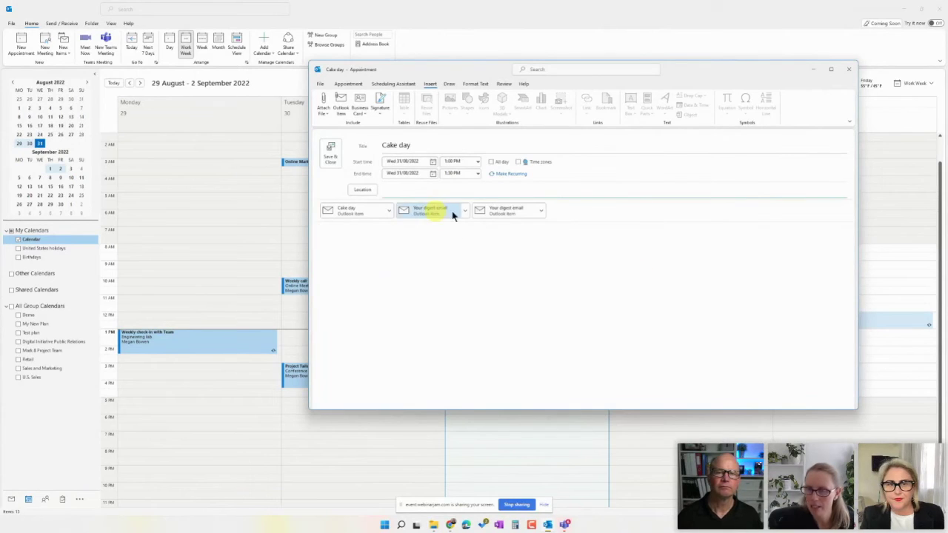